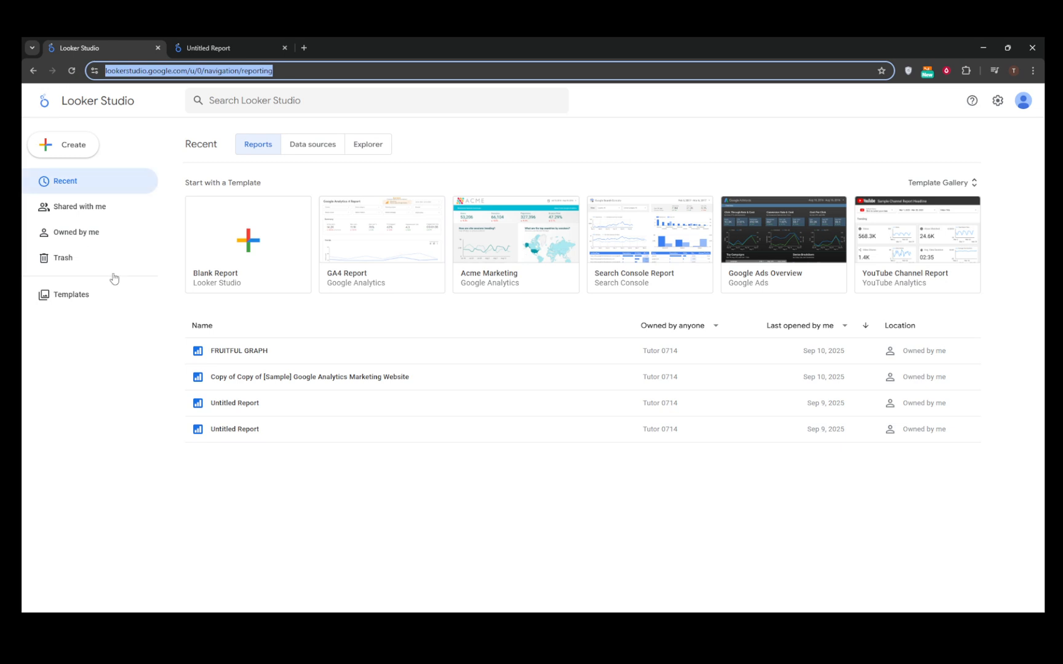
Step: Create a new report and select the TESTBEE account and its GA4 property through the Google Analytics connector
{"action": "left_click", "coordinate": [554, 146]}
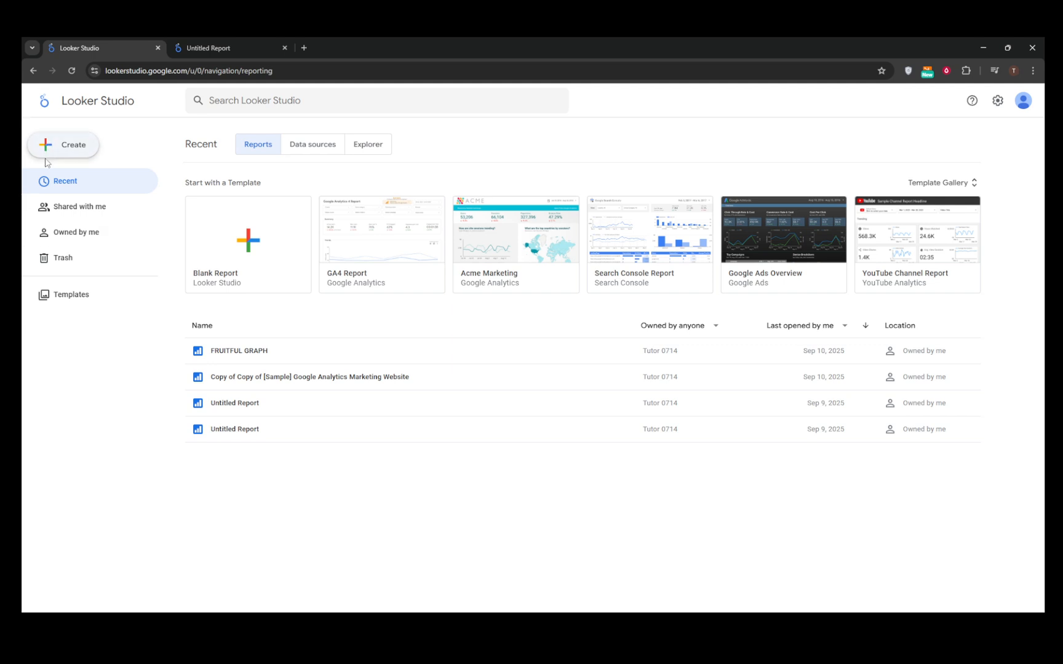
{"action": "left_click", "coordinate": [73, 147]}
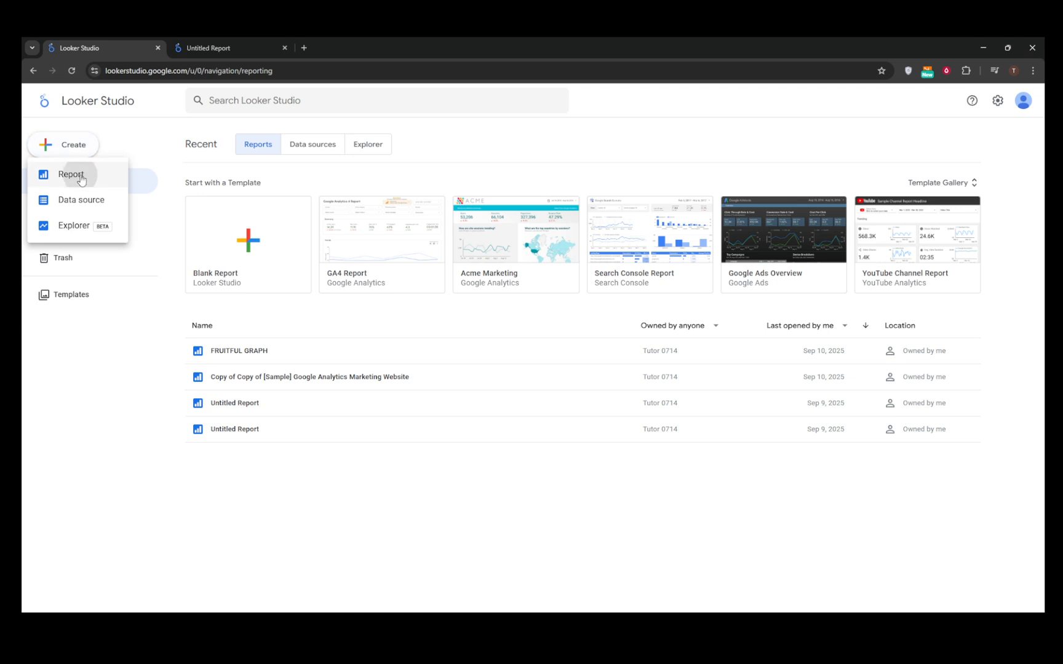
{"action": "left_click", "coordinate": [77, 176]}
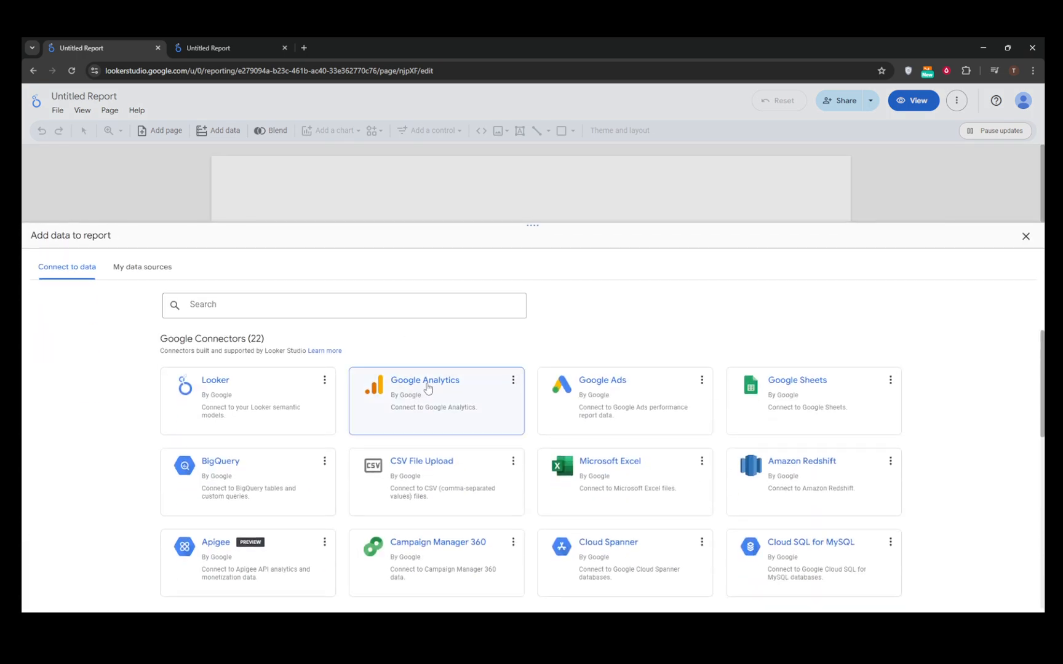
{"action": "left_click", "coordinate": [428, 385]}
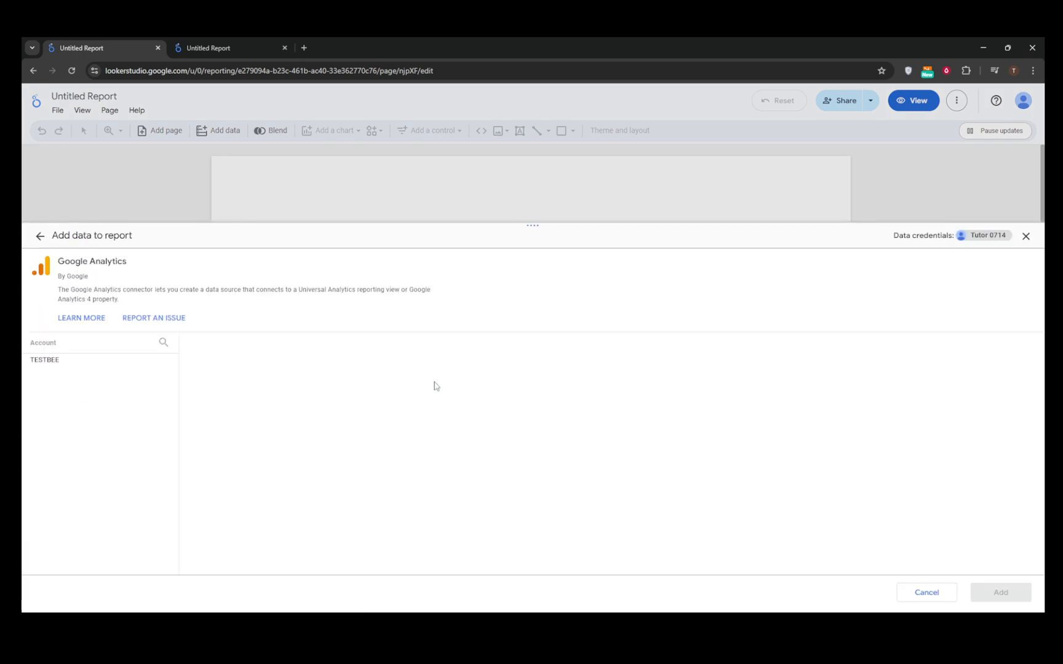
{"action": "left_click", "coordinate": [95, 363]}
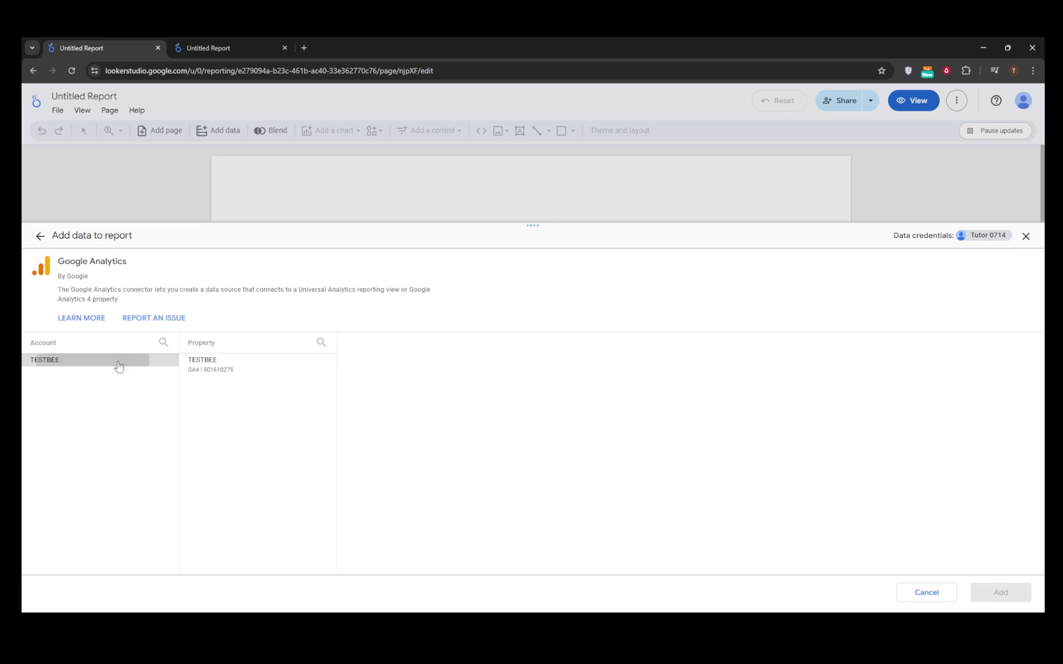
{"action": "left_click", "coordinate": [219, 367]}
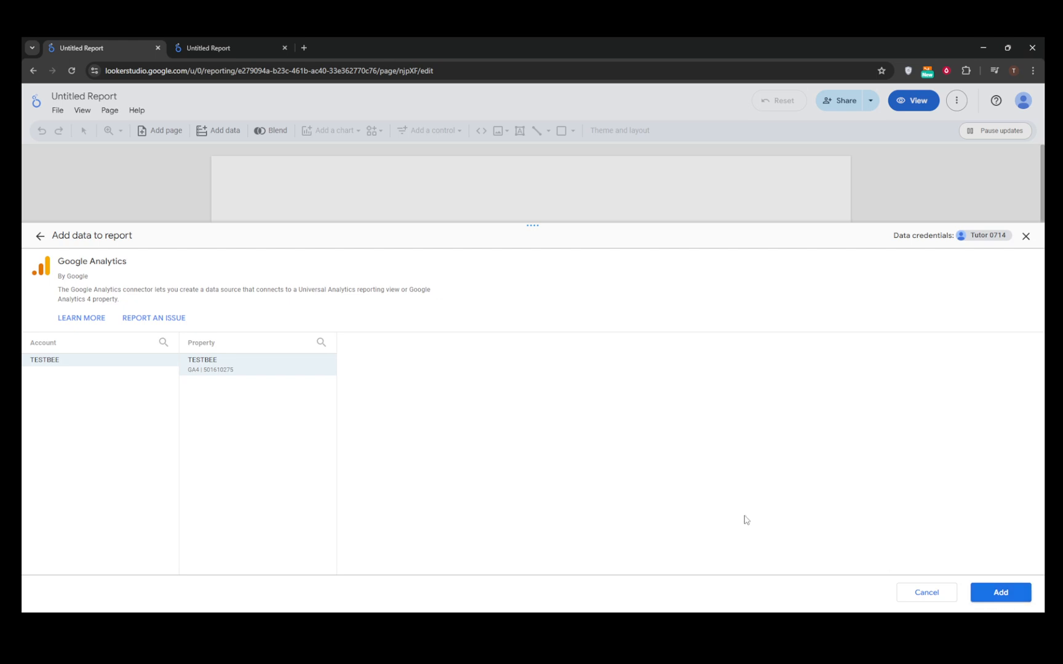
Step: Switch to the other untitled report that already has TESTBEE data and rename it "Website Performance"
{"action": "left_click", "coordinate": [253, 45]}
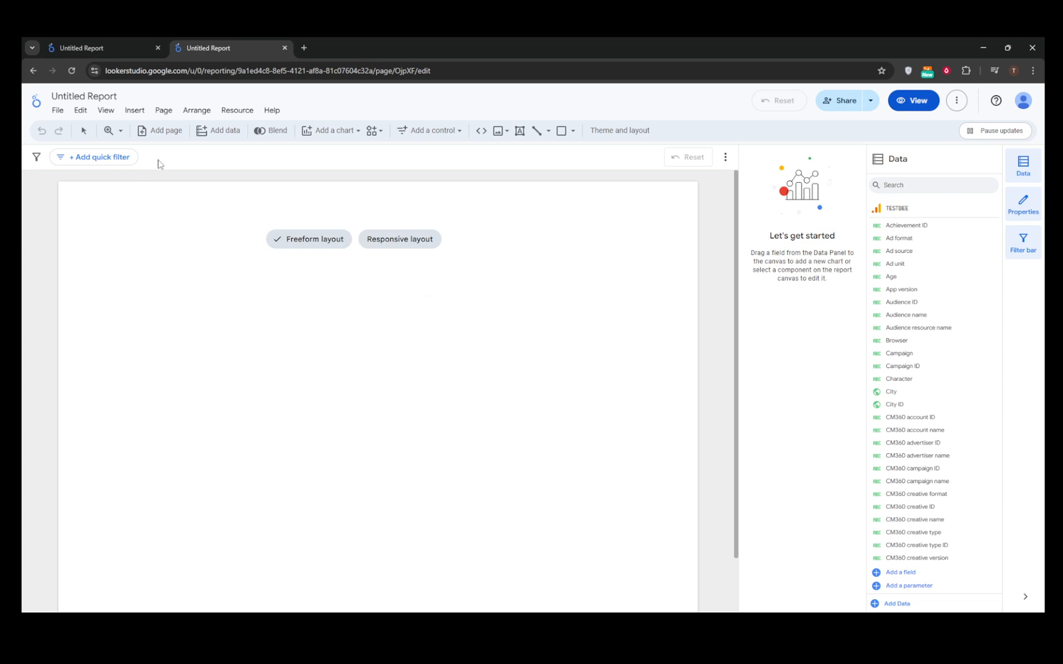
{"action": "left_click", "coordinate": [72, 93]}
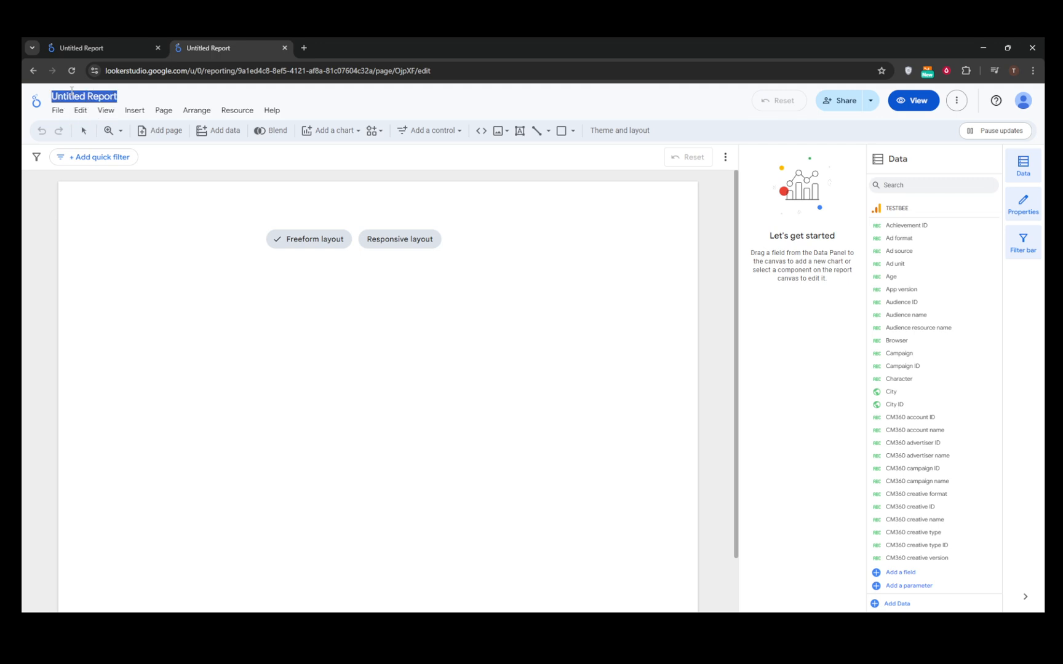
{"action": "type", "text": "Website Performance"}
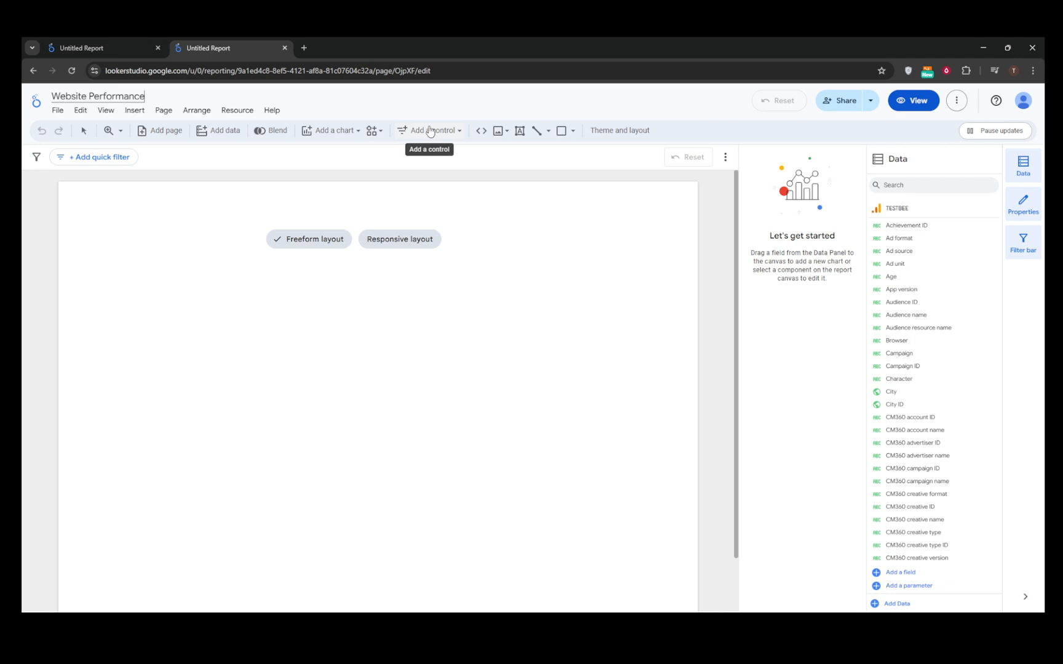
Step: Add a sparkline-style time series chart to the middle of the canvas and enlarge it upward and to the right
{"action": "left_click", "coordinate": [337, 130]}
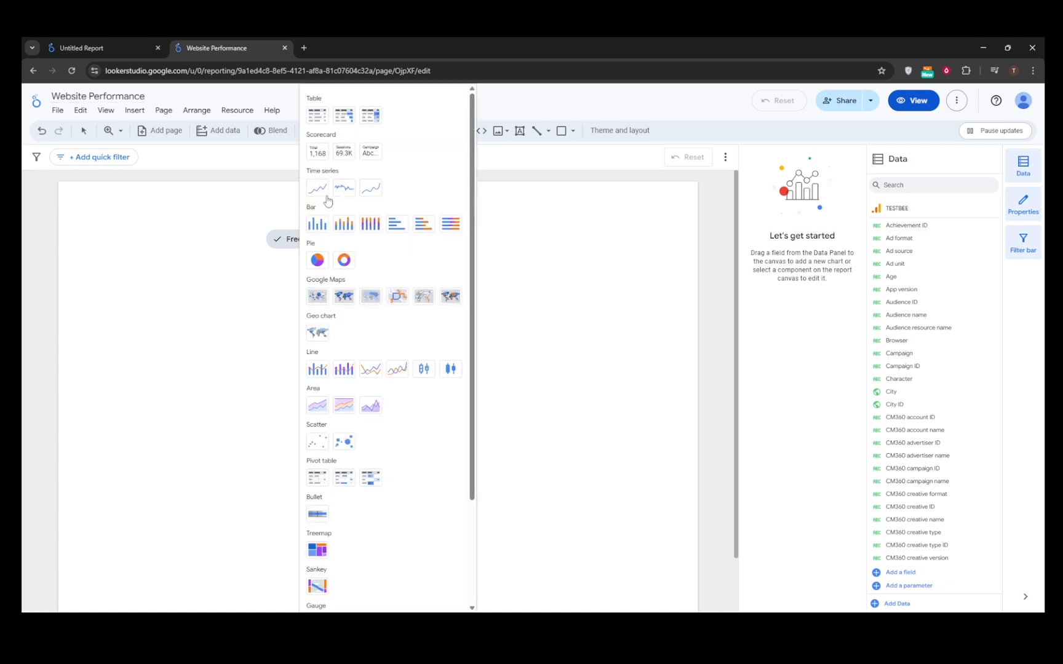
{"action": "left_click", "coordinate": [344, 188]}
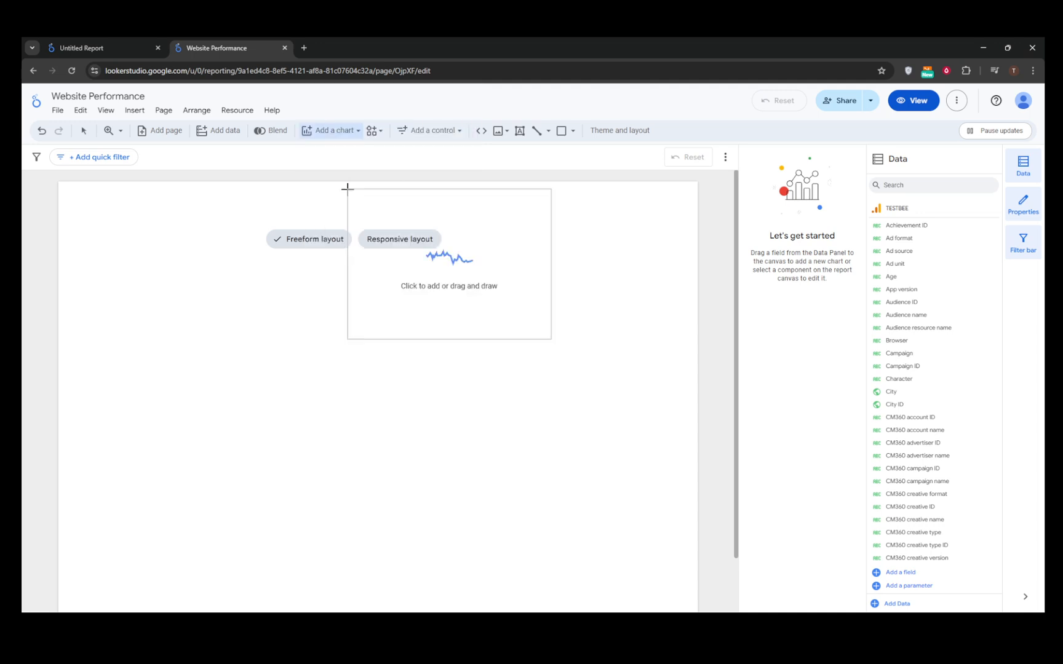
{"action": "left_click", "coordinate": [262, 332]}
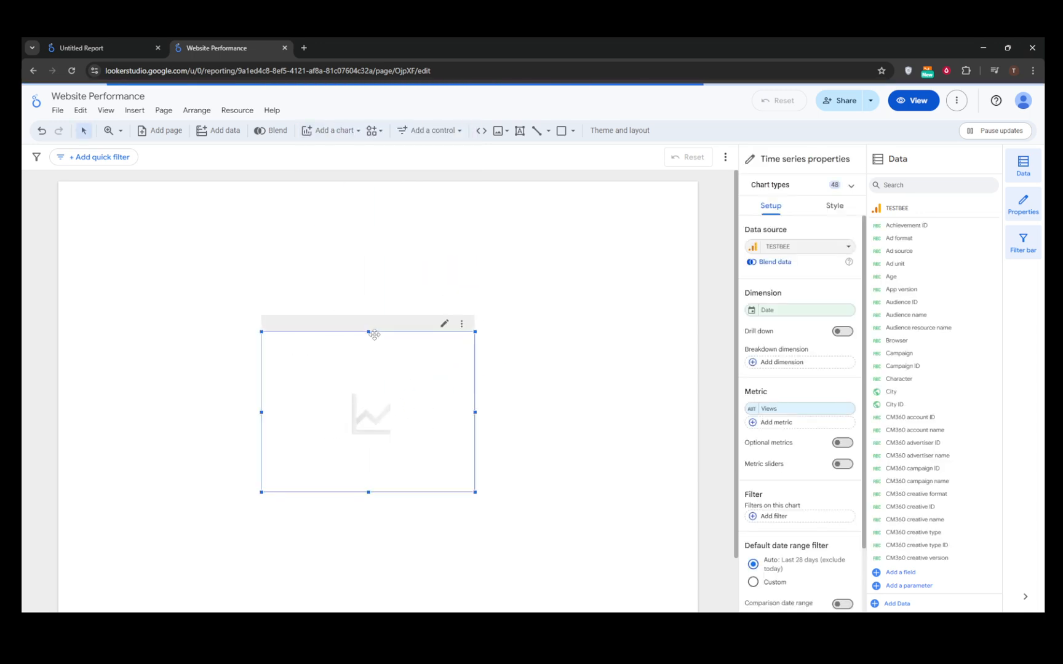
{"action": "left_click_drag", "start_coordinate": [369, 333], "coordinate": [425, 301]}
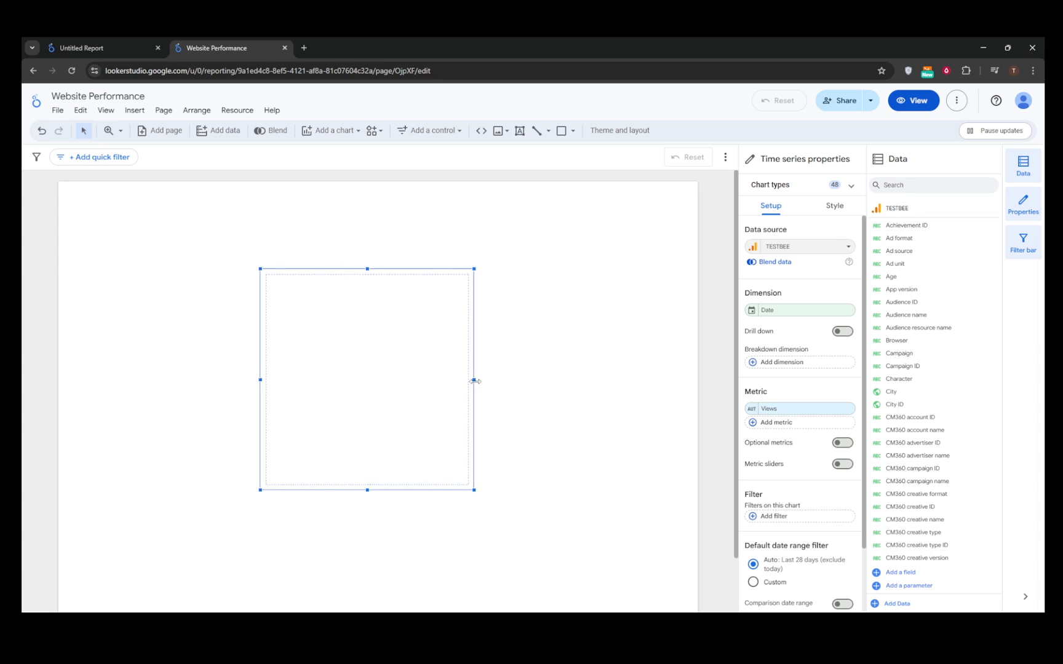
{"action": "left_click_drag", "start_coordinate": [475, 381], "coordinate": [498, 383]}
{"action": "left_click", "coordinate": [587, 368]}
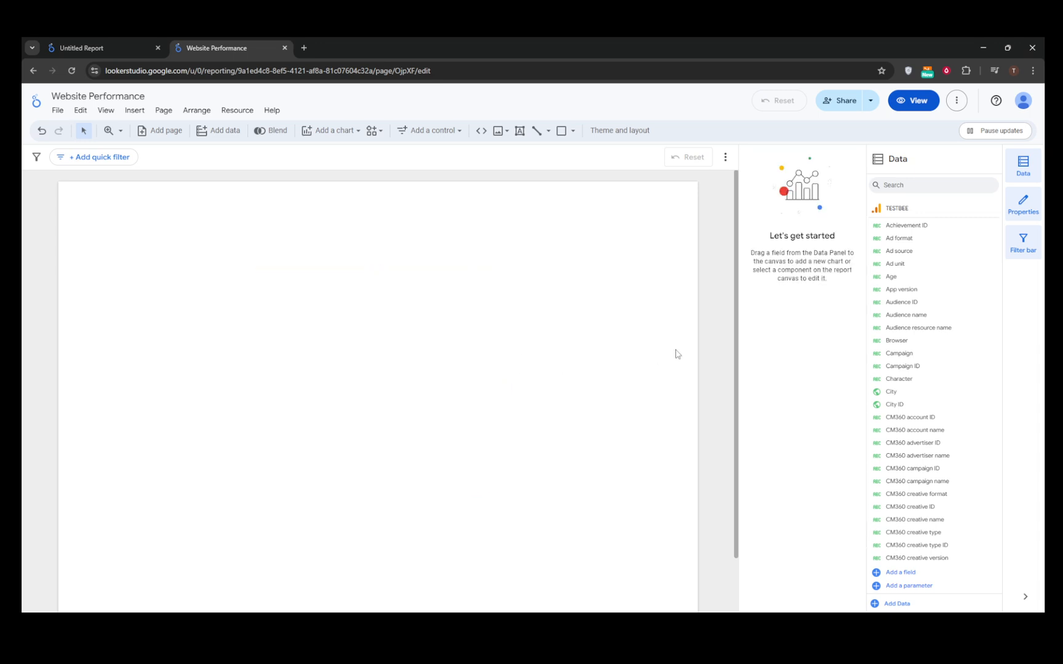
Step: Review the time series chart's setup options and add a date range control beside the chart
{"action": "left_click", "coordinate": [406, 351]}
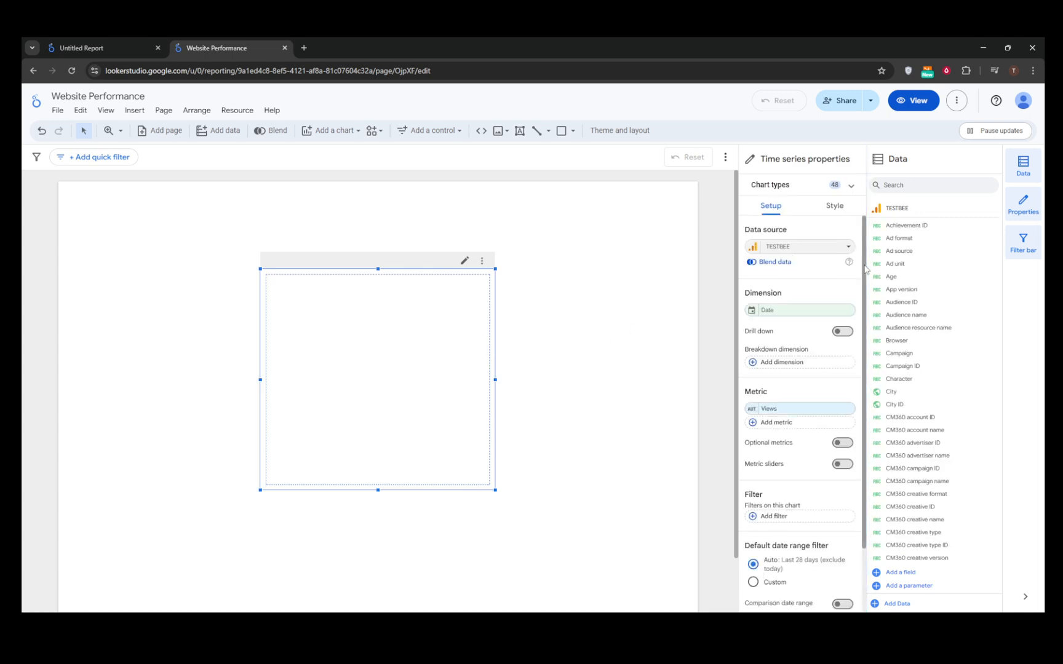
{"action": "left_click_drag", "start_coordinate": [865, 268], "coordinate": [865, 337]}
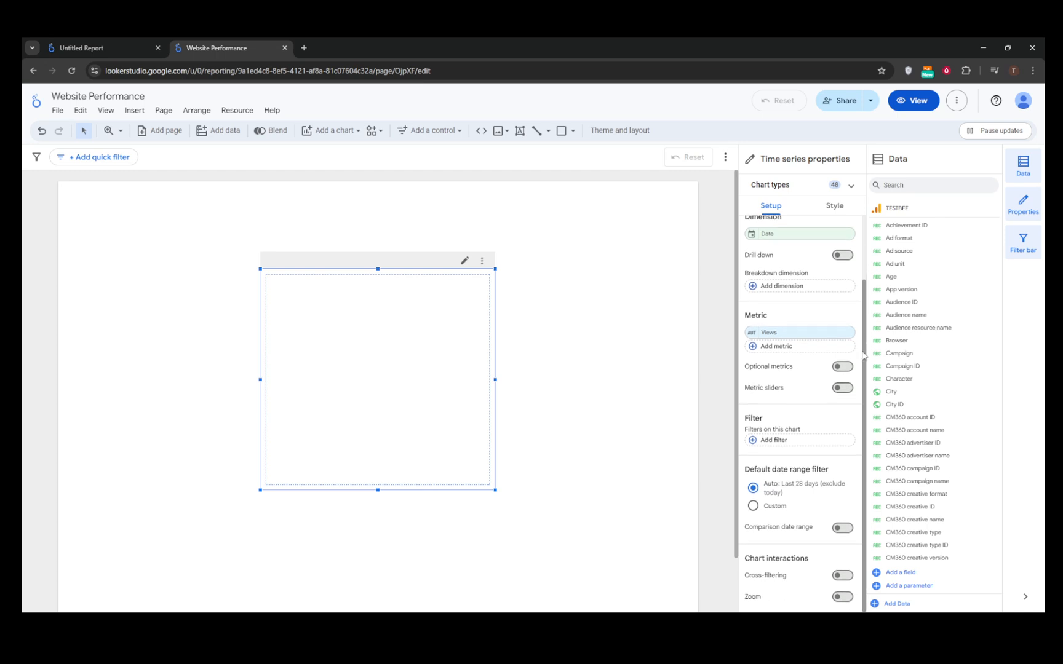
{"action": "mouse_move", "coordinate": [862, 346]}
{"action": "left_mouse_down"}
{"action": "mouse_move", "coordinate": [871, 260]}
{"action": "mouse_move", "coordinate": [872, 342]}
{"action": "left_mouse_up"}
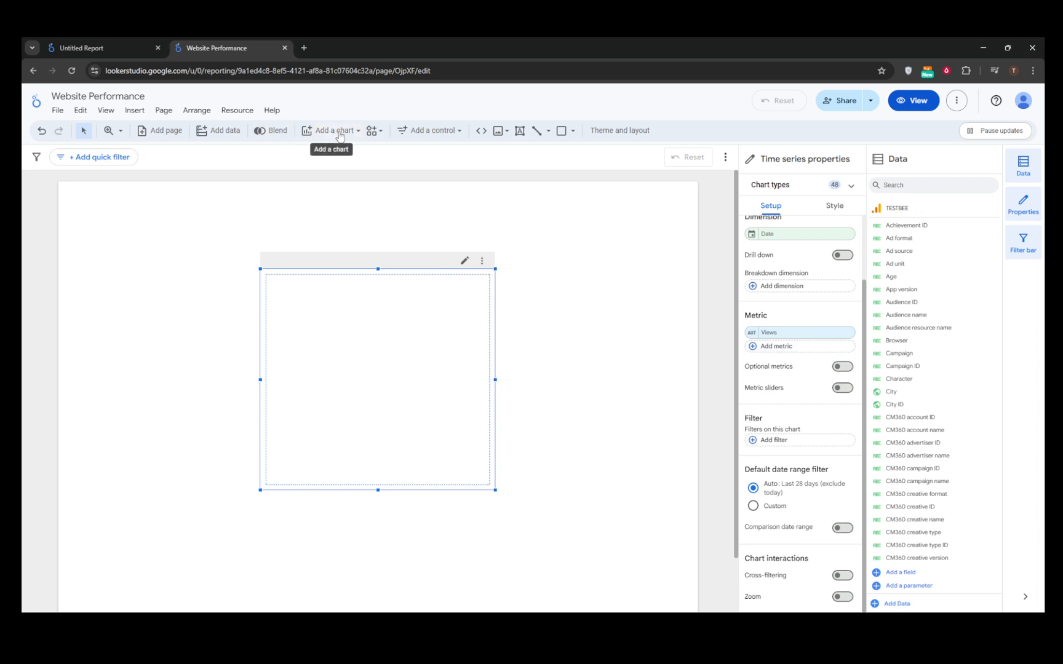
{"action": "left_click", "coordinate": [444, 133]}
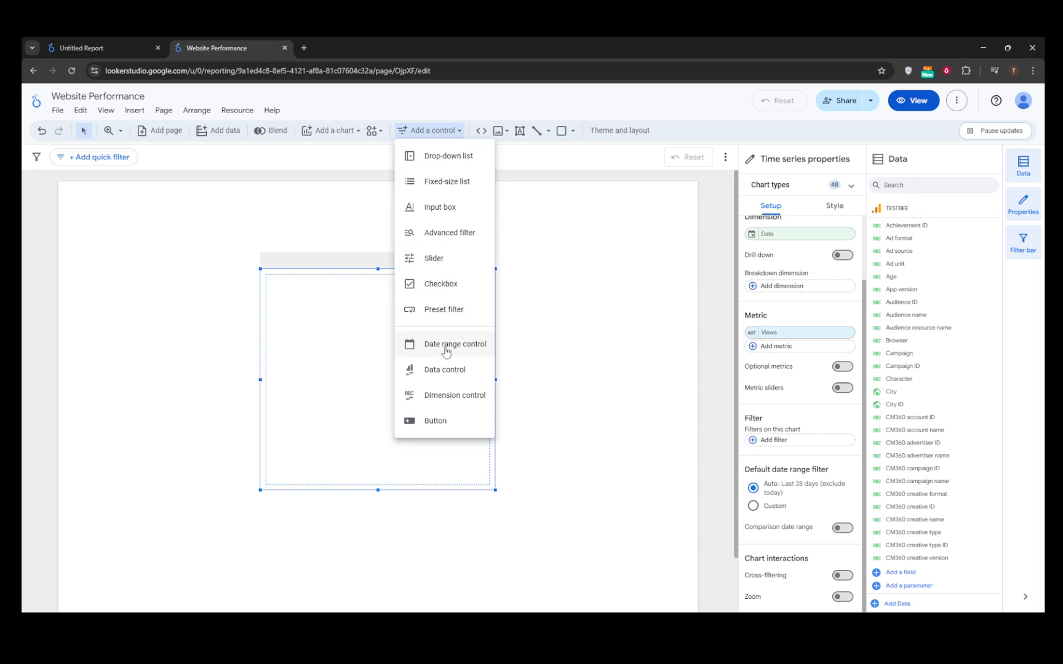
{"action": "left_click", "coordinate": [444, 346]}
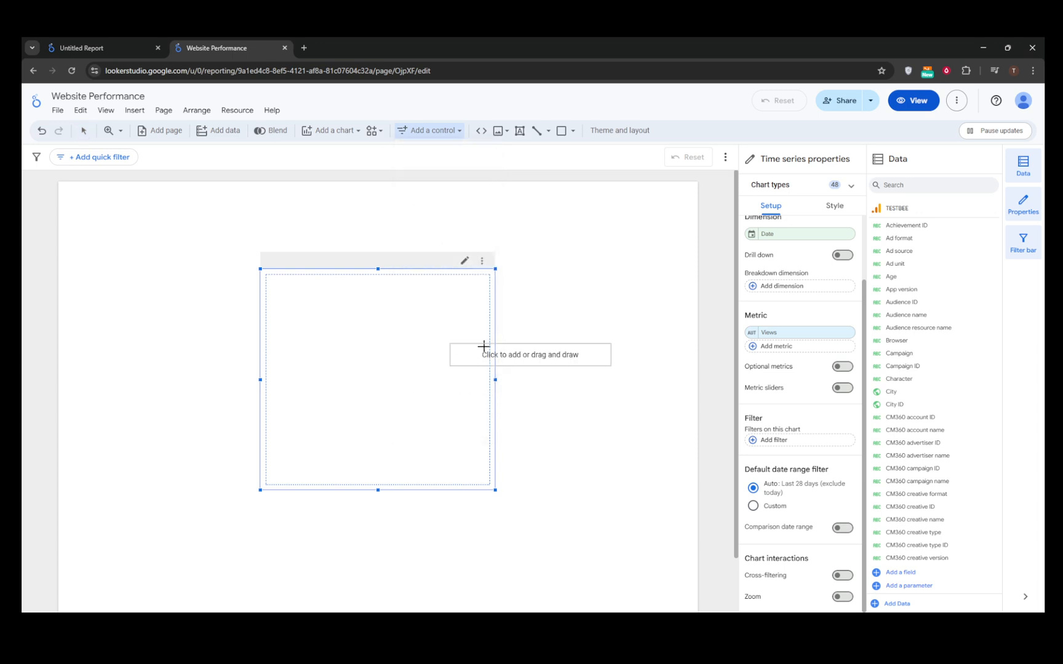
{"action": "left_click", "coordinate": [511, 318]}
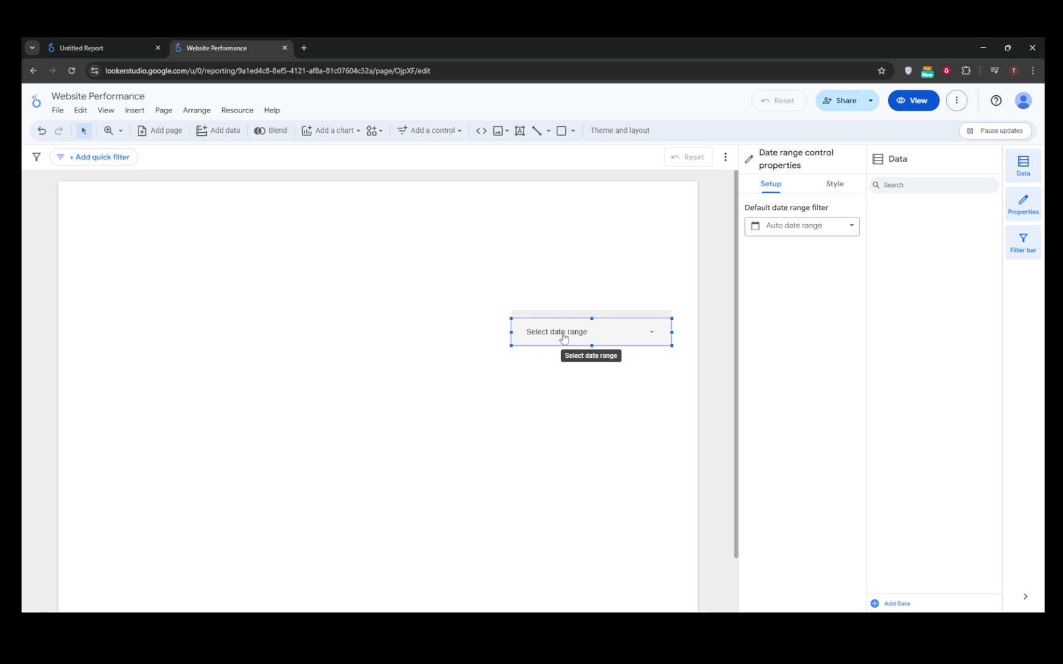
Step: Add a quick filter to the report and browse the fields available for it
{"action": "left_click", "coordinate": [401, 330]}
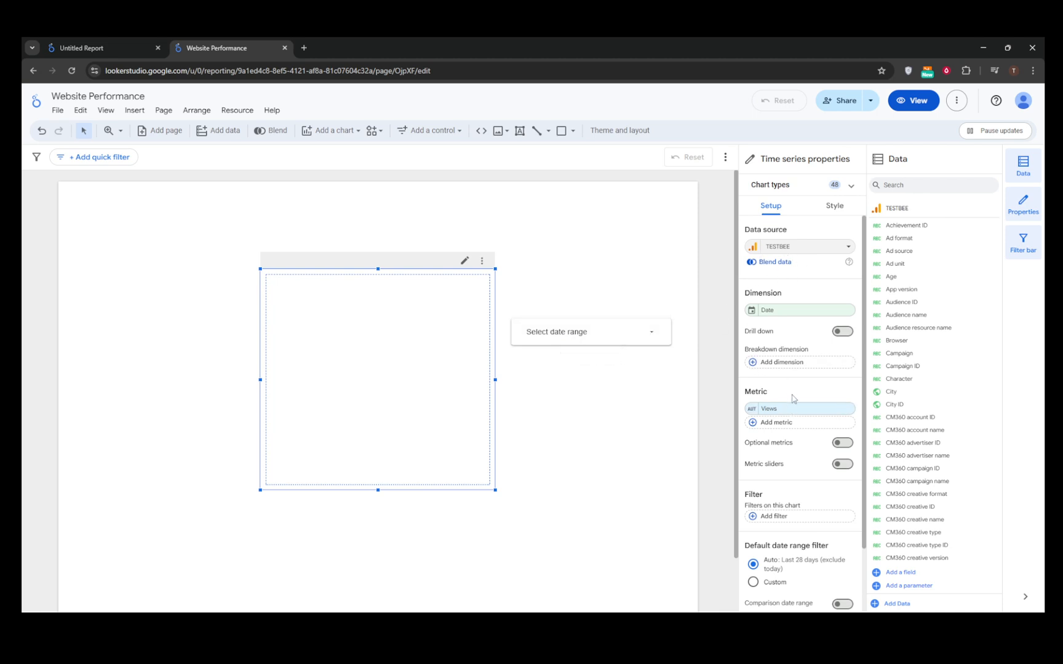
{"action": "left_click", "coordinate": [109, 161]}
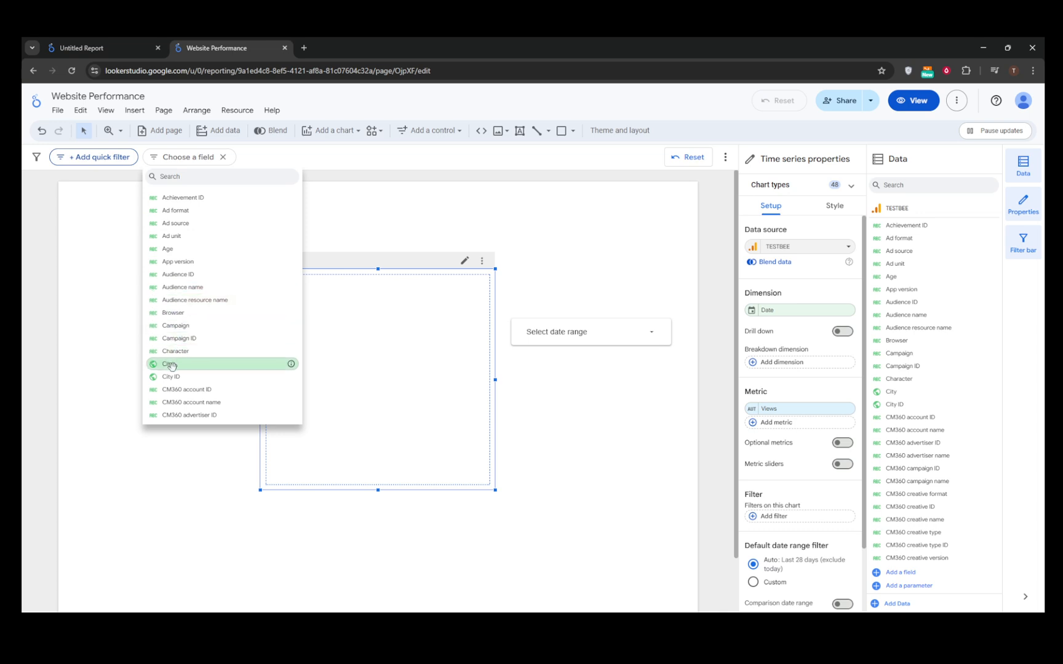
{"action": "scroll", "coordinate": [176, 376], "scroll_direction": "down", "scroll_amount": 1}
{"action": "scroll", "coordinate": [175, 375], "scroll_direction": "down", "scroll_amount": 6}
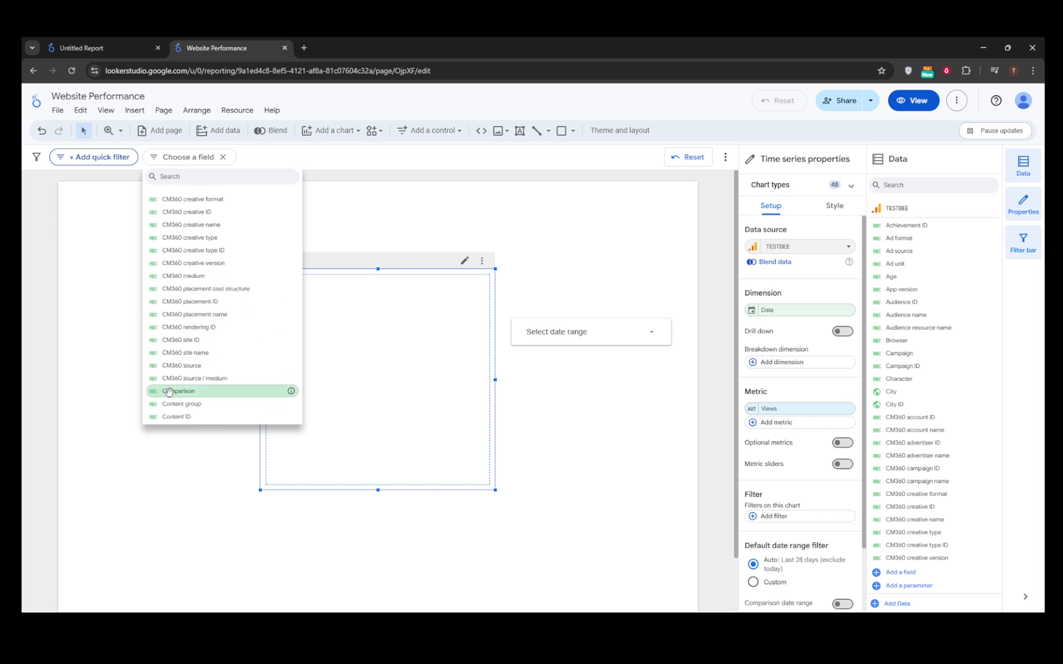
{"action": "scroll", "coordinate": [170, 394], "scroll_direction": "down", "scroll_amount": 5}
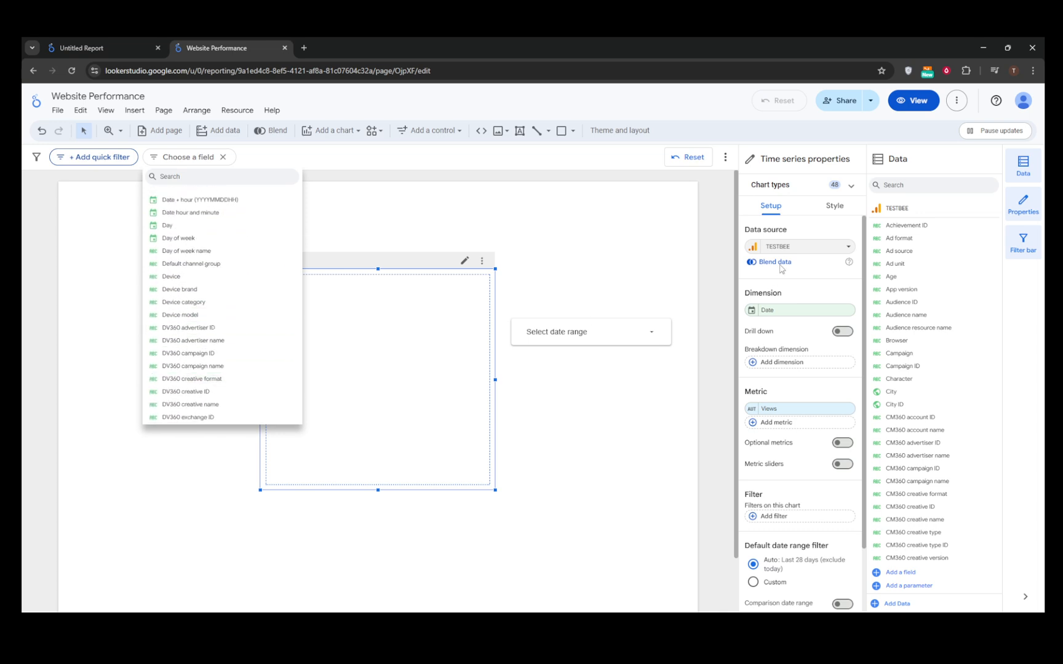
Step: Show the style settings of the time series chart and examine its title and series options
{"action": "left_click", "coordinate": [831, 210]}
{"action": "double_click", "coordinate": [832, 209]}
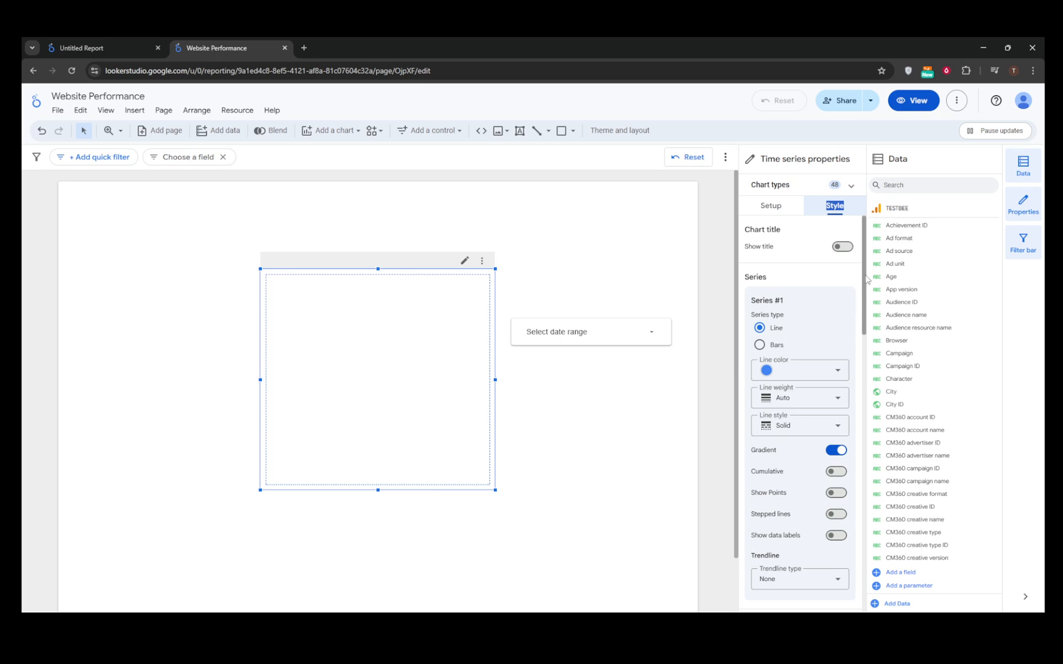
{"action": "left_click_drag", "start_coordinate": [865, 278], "coordinate": [888, 249]}
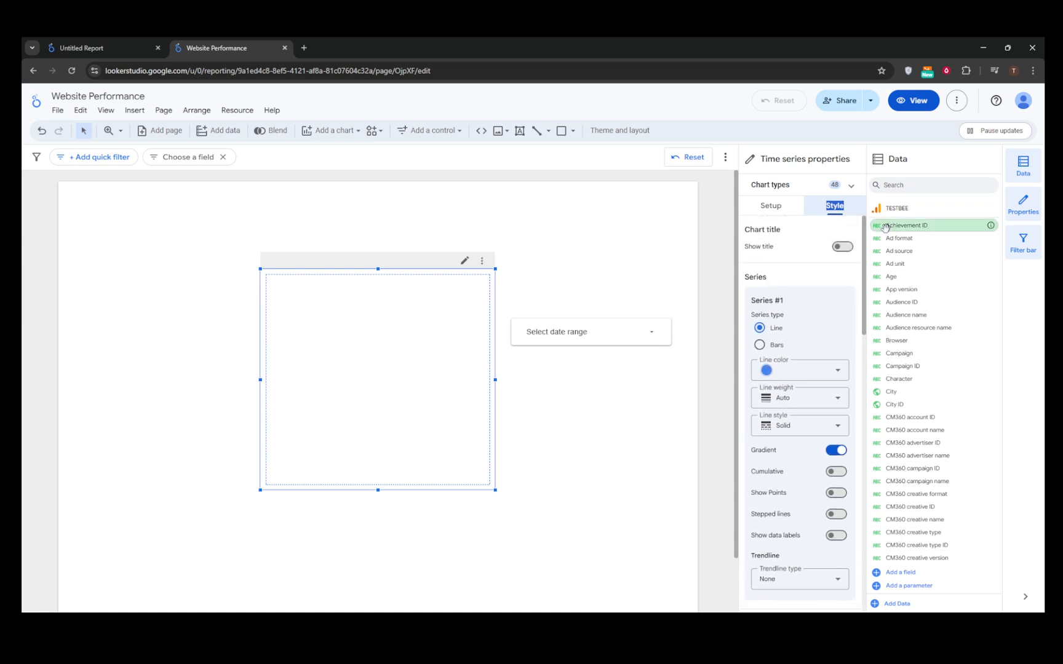
Step: Open the scheduled email delivery settings for the Website Performance report
{"action": "left_click", "coordinate": [870, 103]}
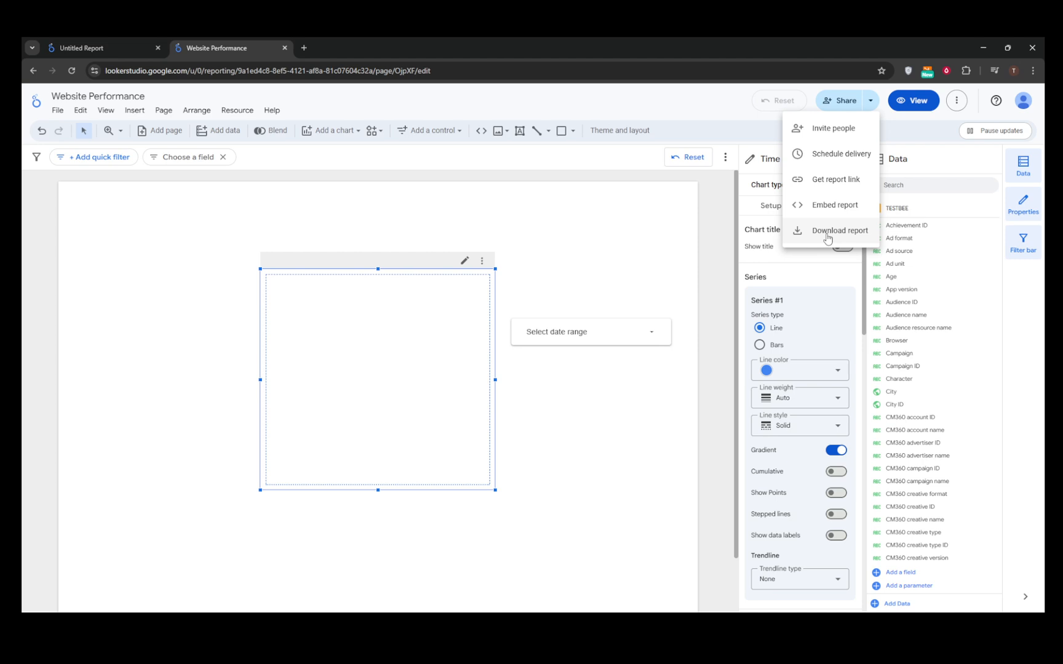
{"action": "left_click", "coordinate": [832, 158]}
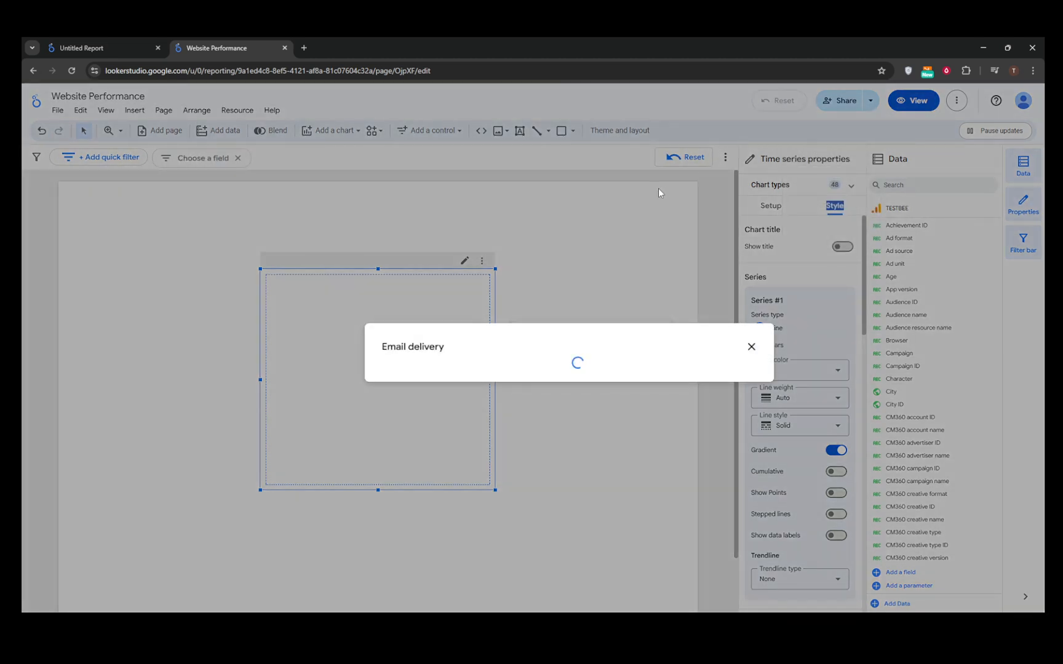